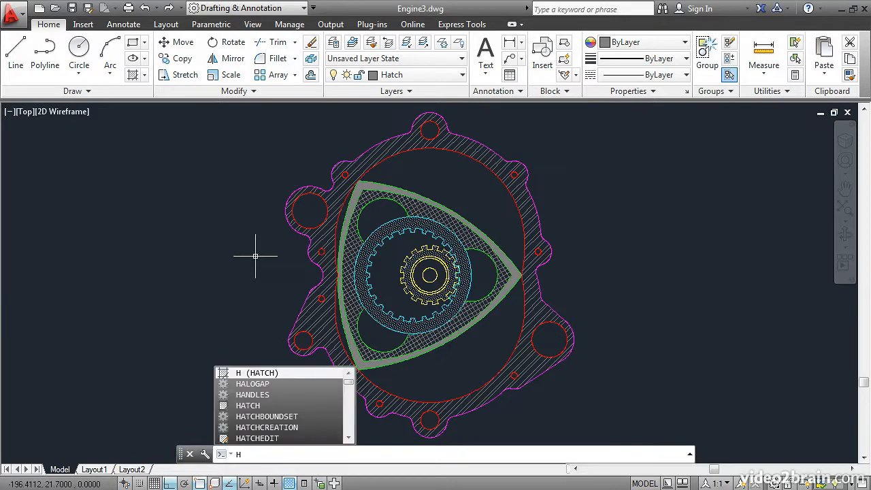
# Create a SOLID hatch from points inside the central circle and the narrow ring between the two concentric yellow circles.
pyautogui.press('Return')
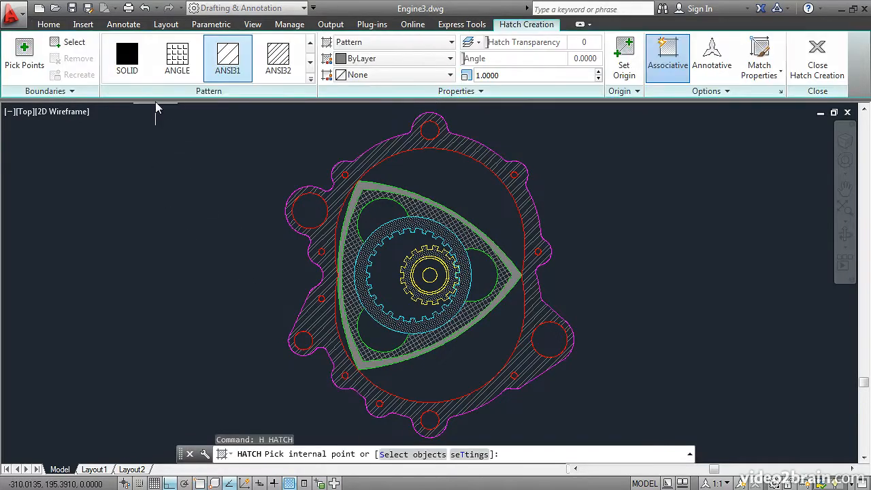
pyautogui.click(138, 65)
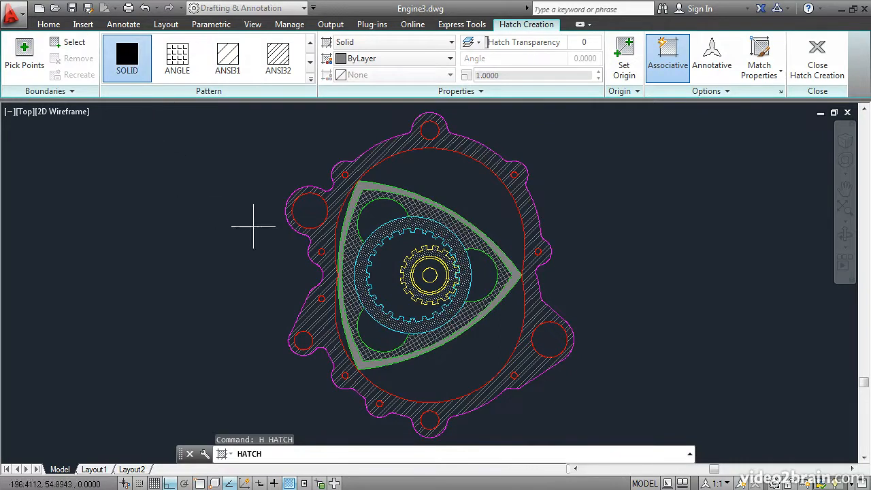
pyautogui.scroll(6, 429, 275)
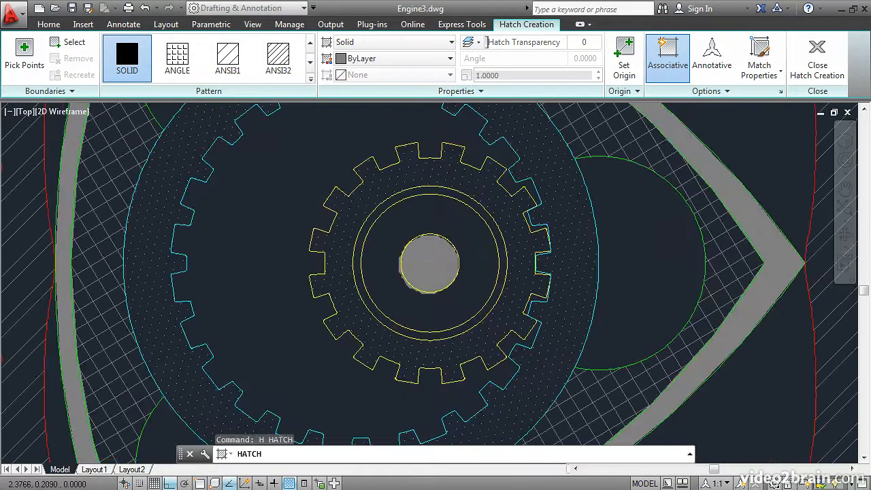
pyautogui.click(431, 263)
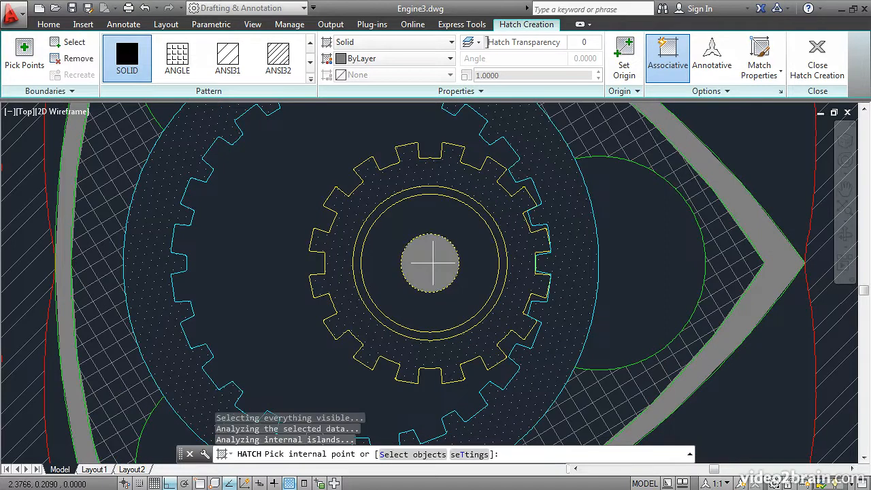
pyautogui.click(356, 256)
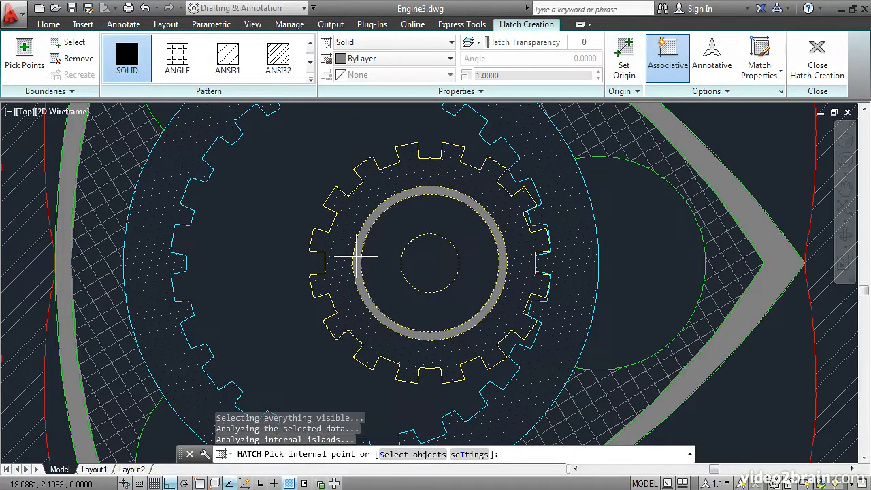
pyautogui.click(818, 60)
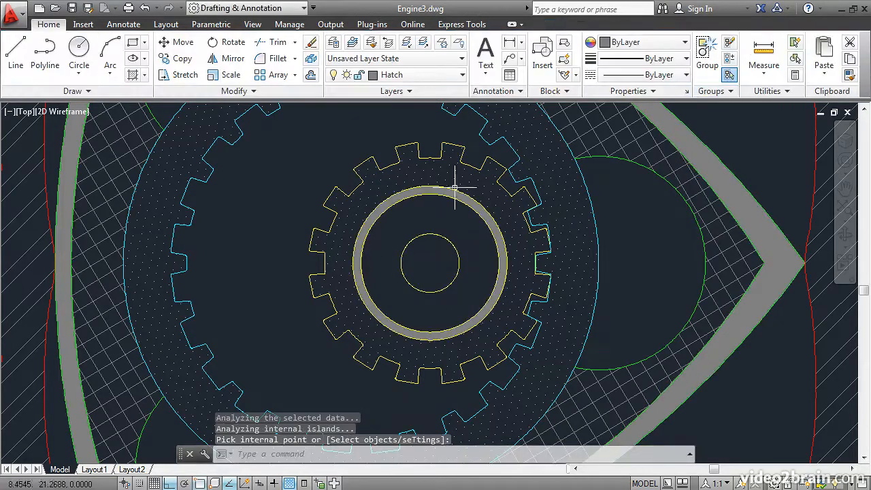
# Add a separate SOLID hatch inside the small central circle.
pyautogui.click(134, 74)
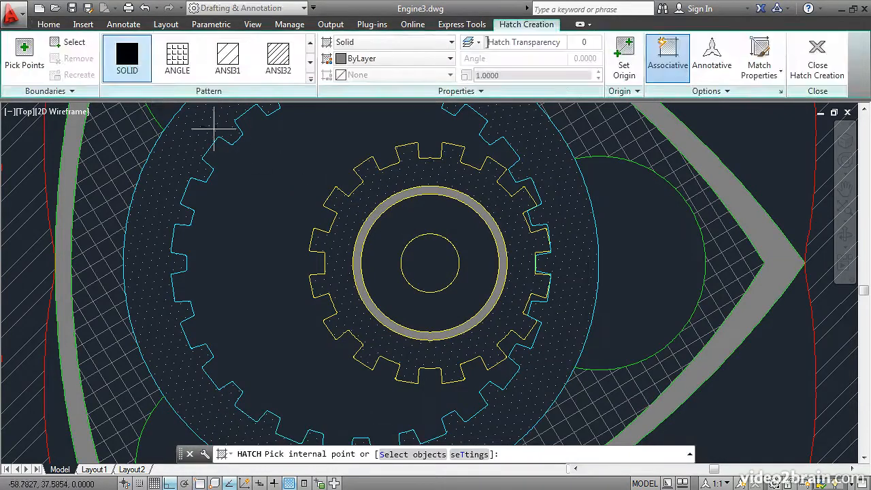
pyautogui.click(430, 257)
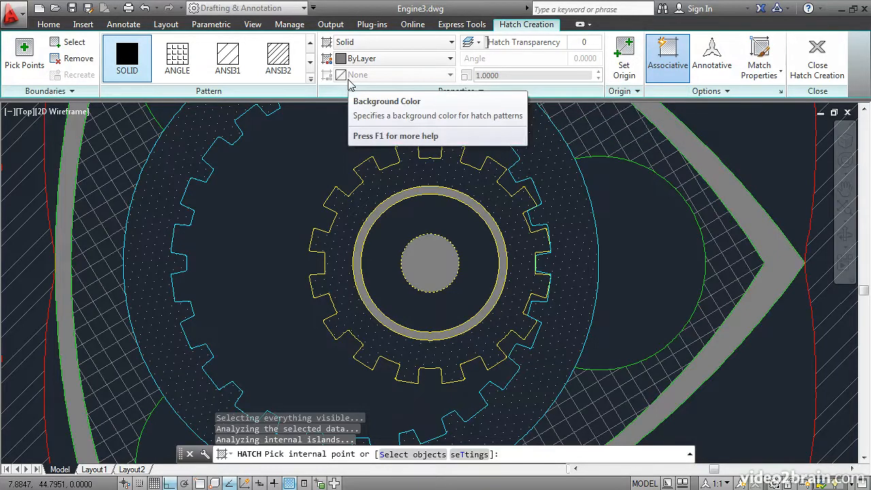
pyautogui.click(819, 60)
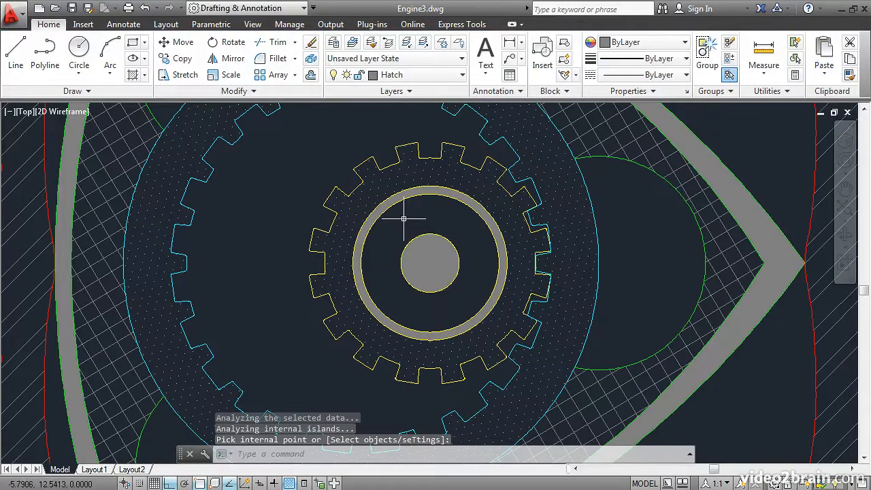
# Set the background color of the outer housing's ANSI32 hatch to index color 251.
pyautogui.scroll(-5, 404, 219)
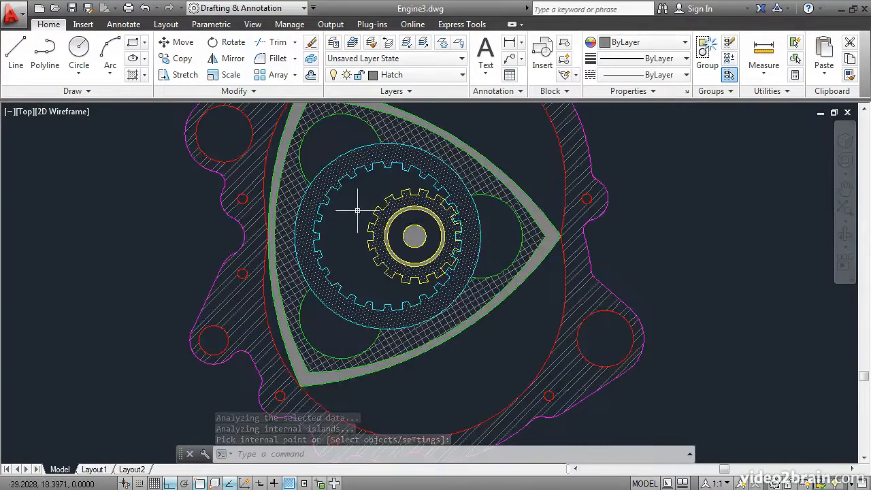
pyautogui.scroll(-1, 365, 245)
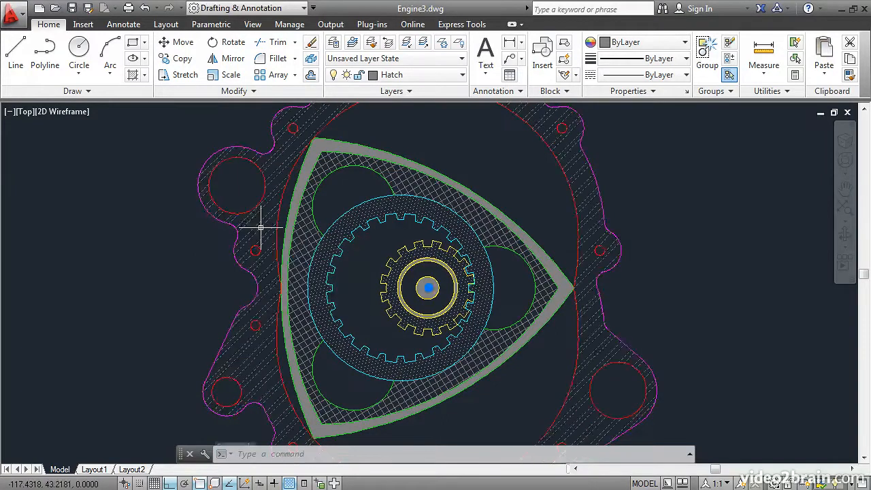
pyautogui.click(255, 232)
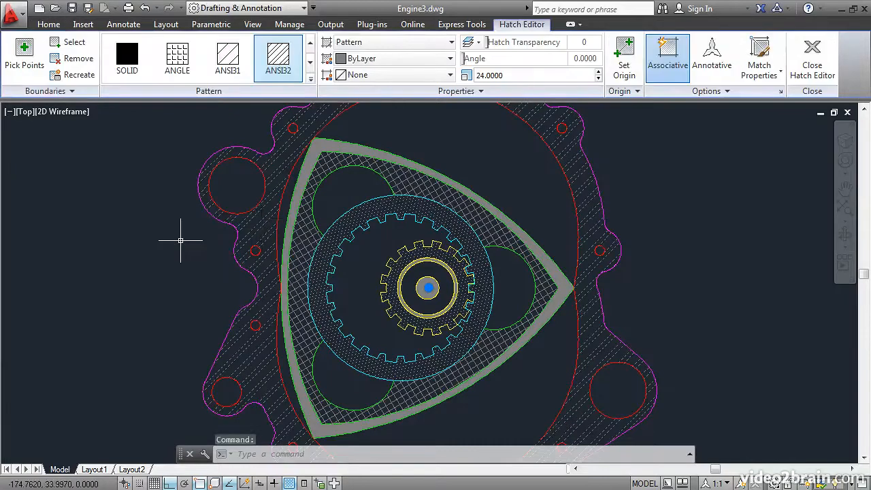
pyautogui.click(373, 77)
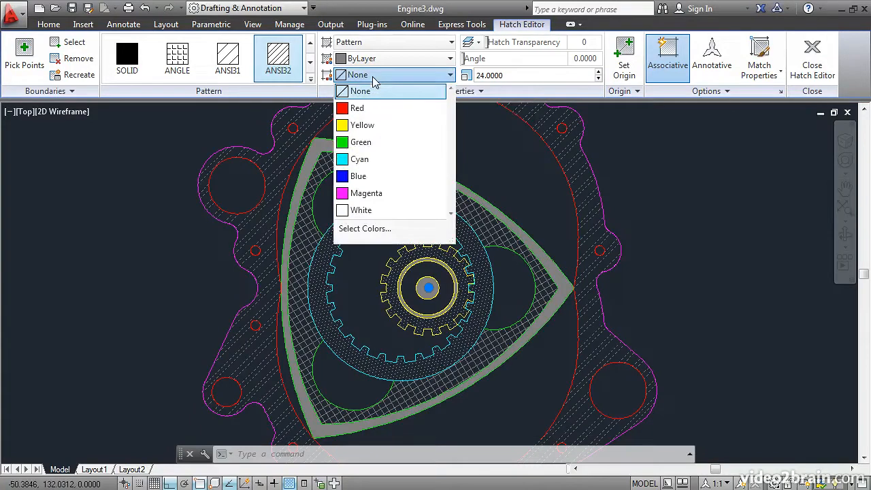
pyautogui.click(368, 232)
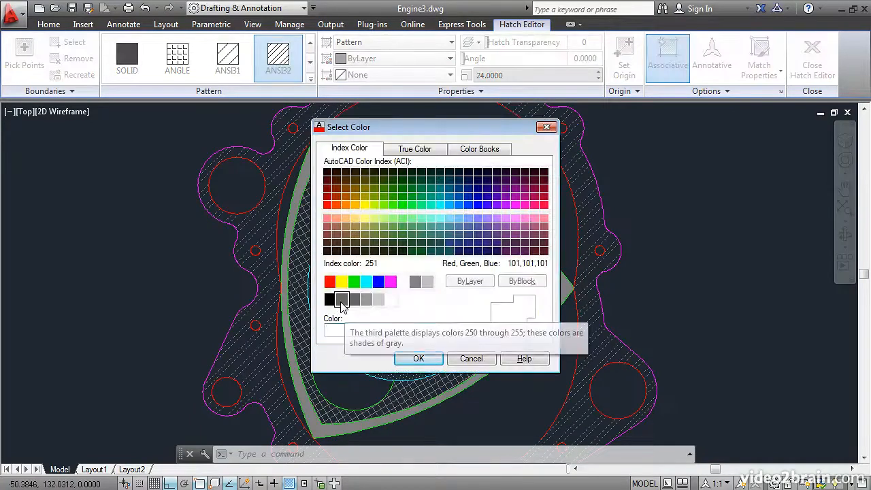
pyautogui.click(341, 300)
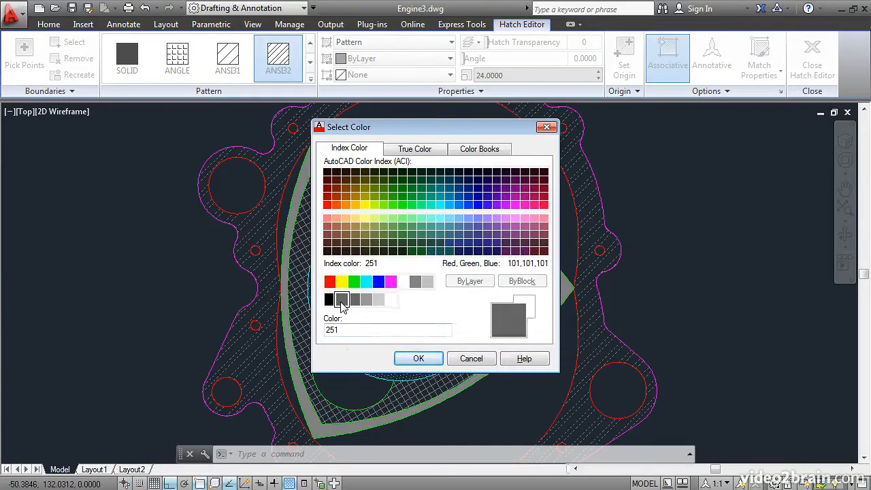
pyautogui.click(418, 359)
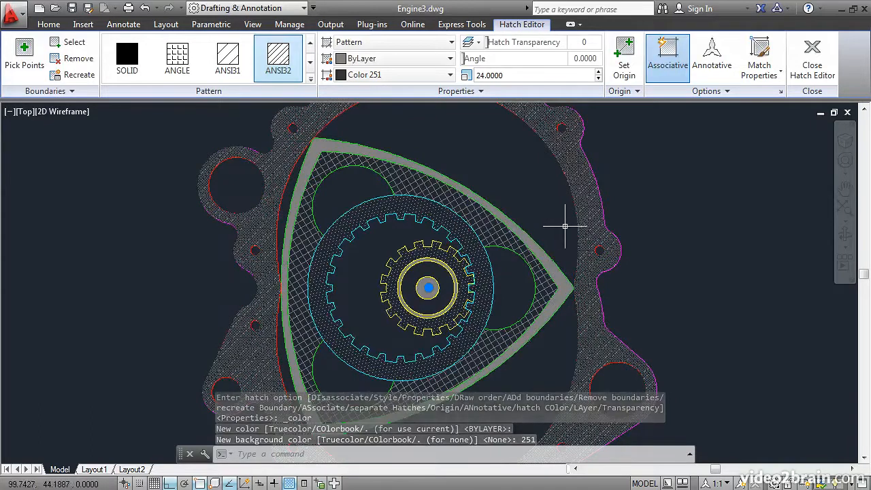
# Set the line color of the housing hatch to index color 254 and finish editing the hatch.
pyautogui.click(434, 62)
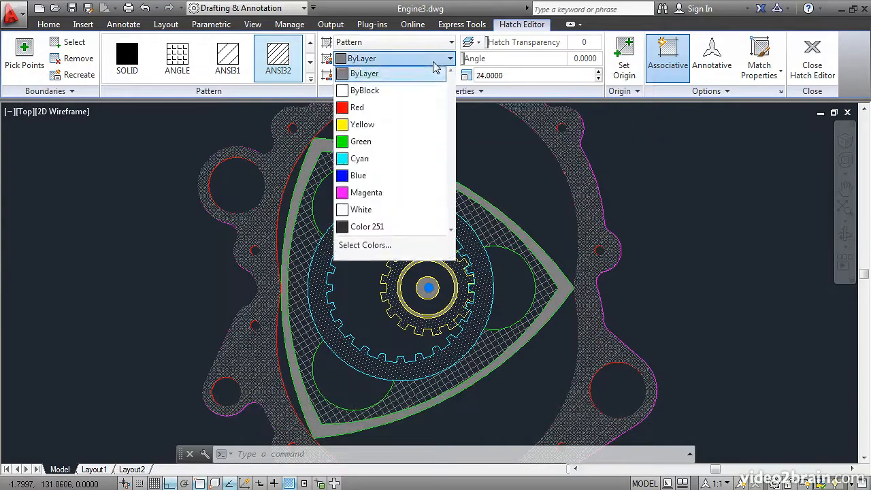
pyautogui.click(365, 248)
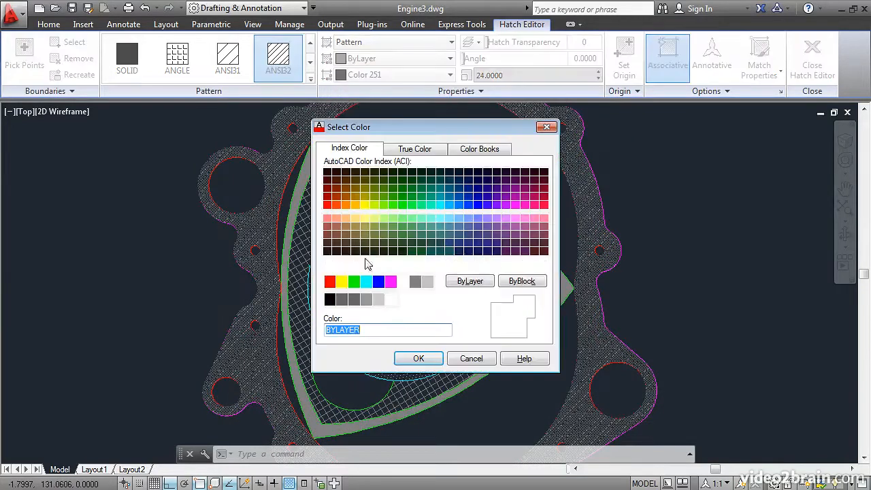
pyautogui.click(378, 300)
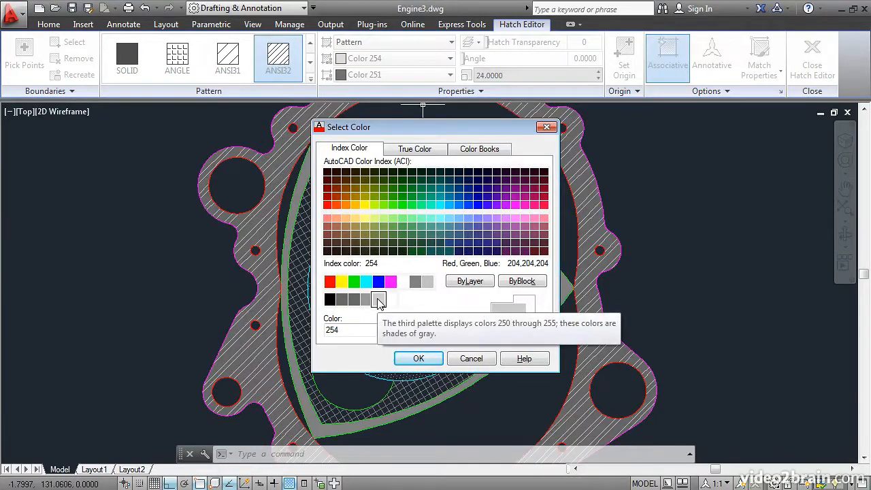
pyautogui.click(418, 359)
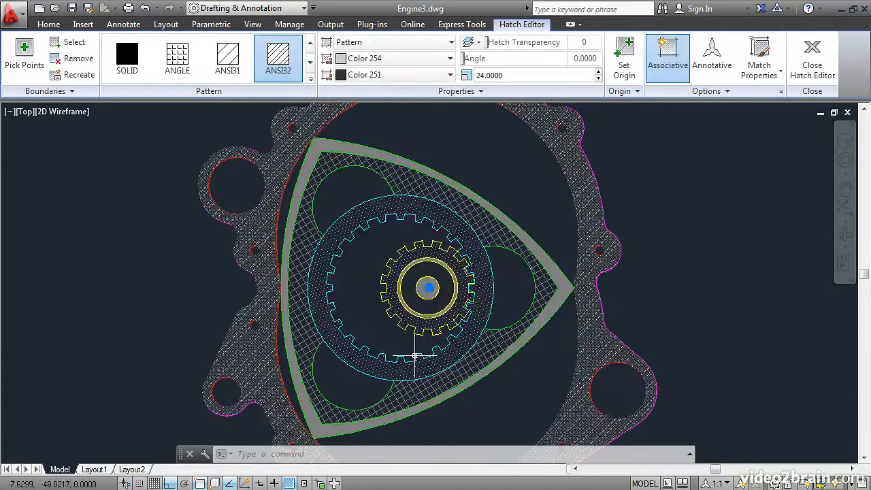
pyautogui.click(813, 62)
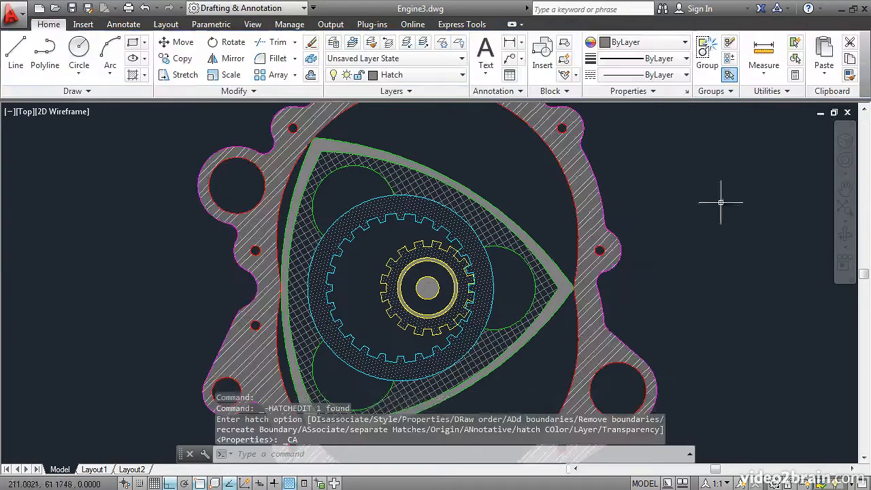
# Try a blue and yellow GR_HEMISP gradient in the open areas between the rotor and housing bore, and undo it.
pyautogui.scroll(-4, 694, 208)
pyautogui.moveTo(573, 209)
pyautogui.mouseDown(button='middle')
pyautogui.moveTo(610, 224)
pyautogui.moveTo(583, 213)
pyautogui.mouseUp(button='middle')
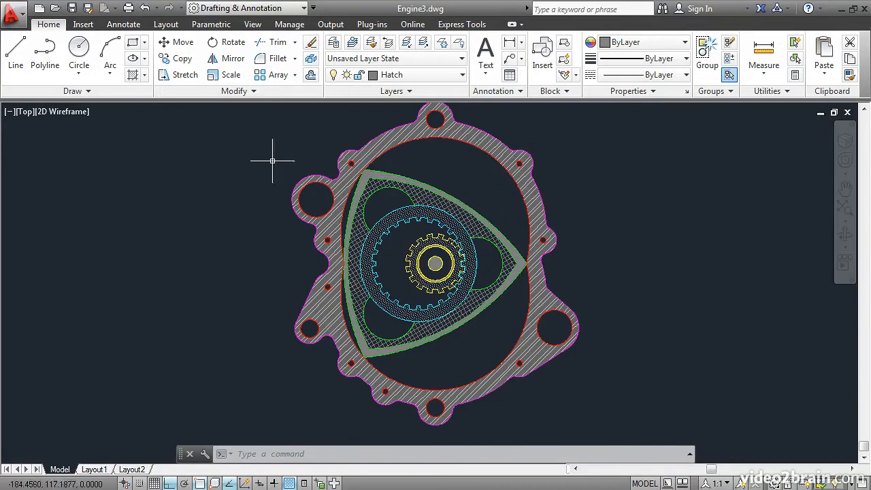
pyautogui.click(144, 75)
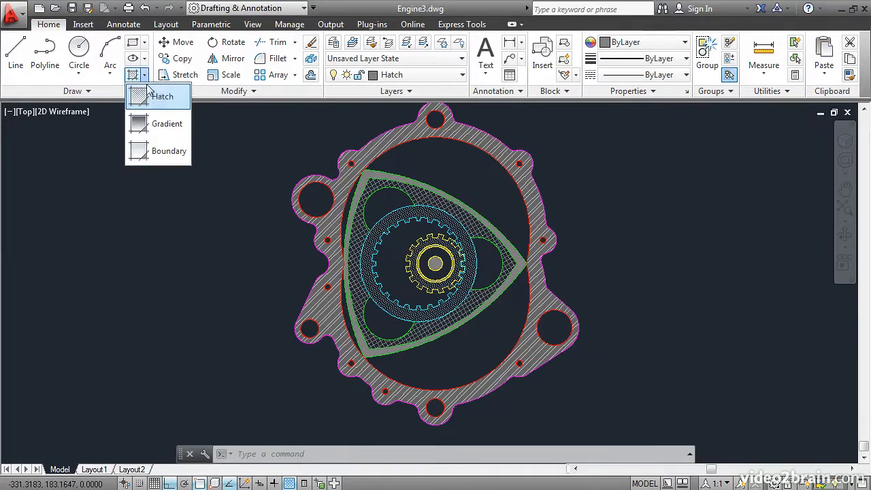
pyautogui.click(156, 129)
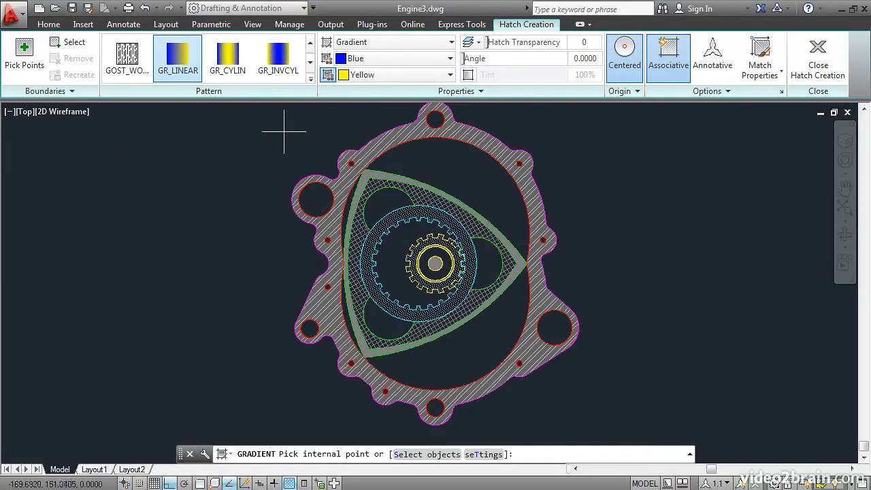
pyautogui.click(309, 79)
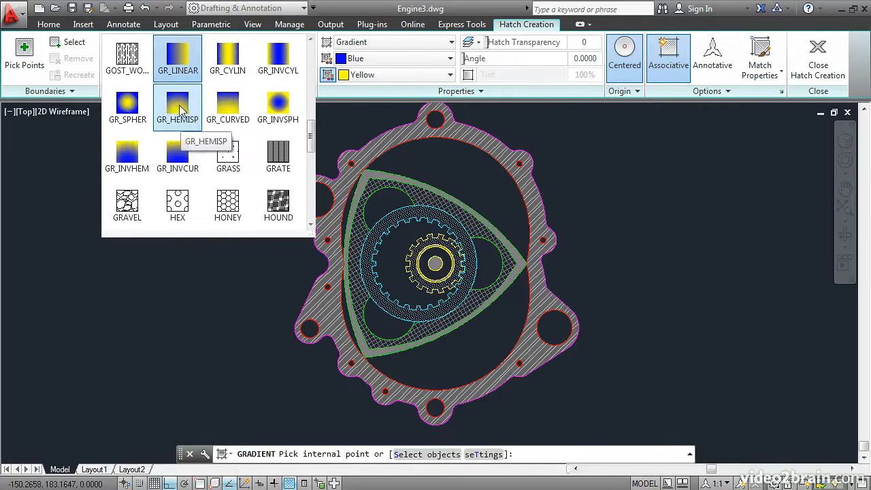
pyautogui.click(179, 109)
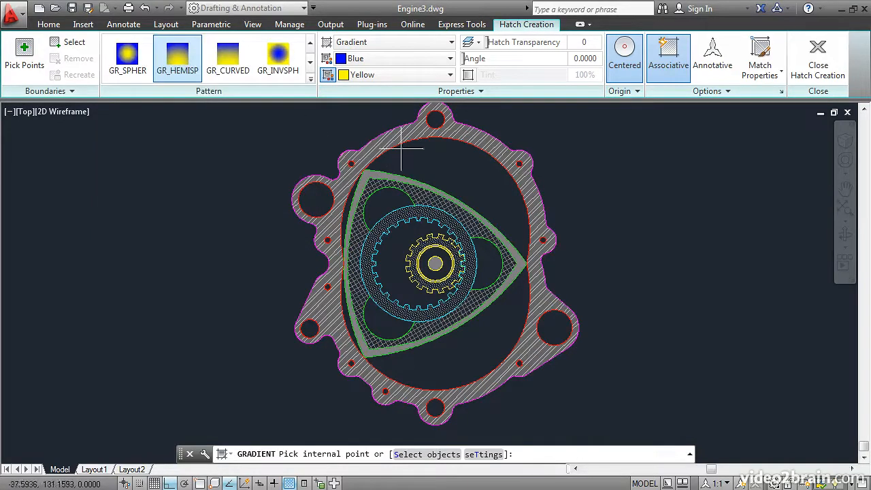
pyautogui.click(449, 160)
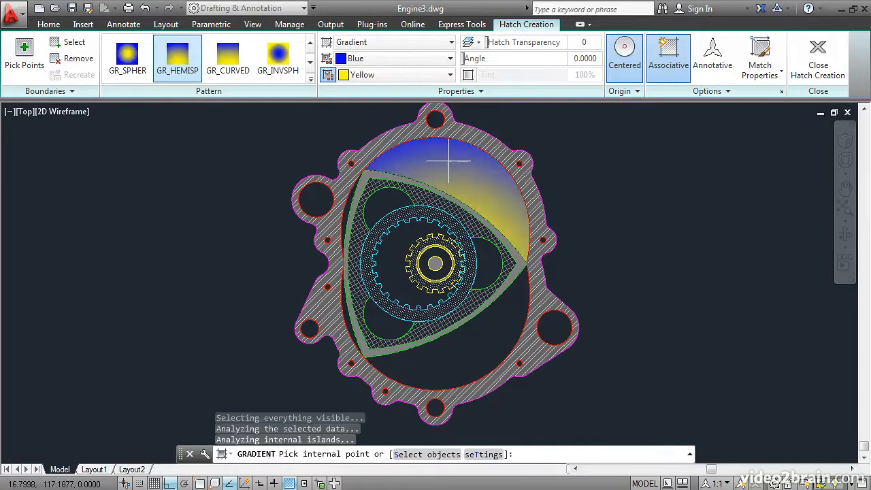
pyautogui.click(479, 345)
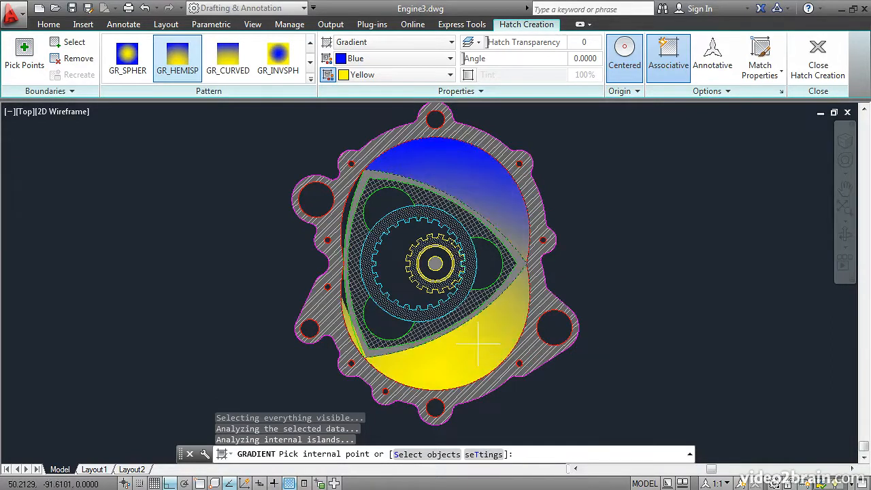
pyautogui.scroll(2, 338, 307)
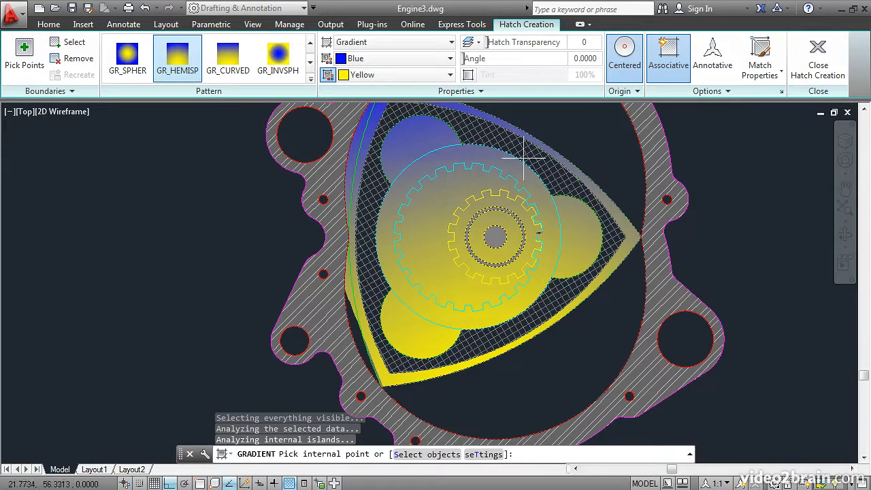
pyautogui.click(814, 71)
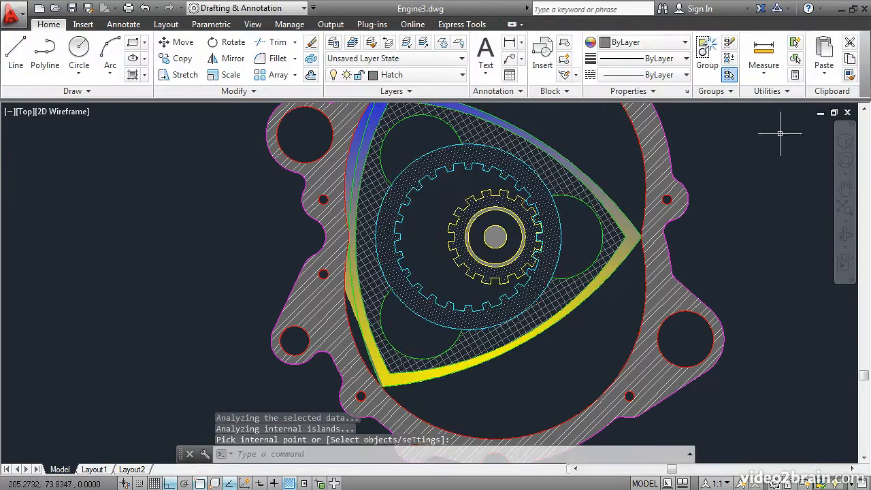
pyautogui.click(144, 9)
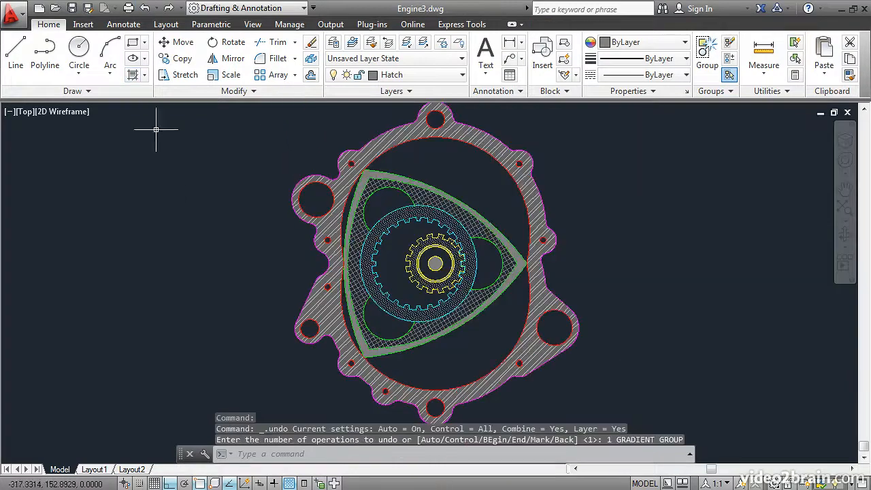
# Isolate the layers of the red housing bore and the green rotor outline.
pyautogui.click(406, 43)
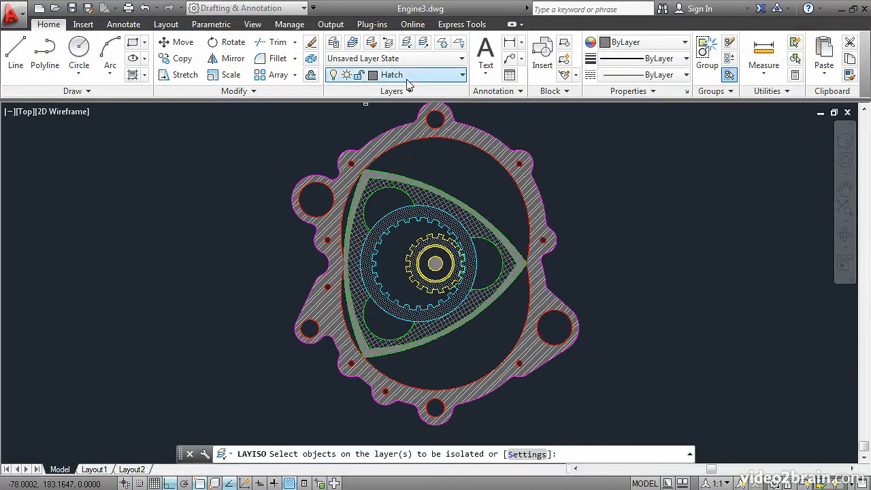
pyautogui.click(424, 138)
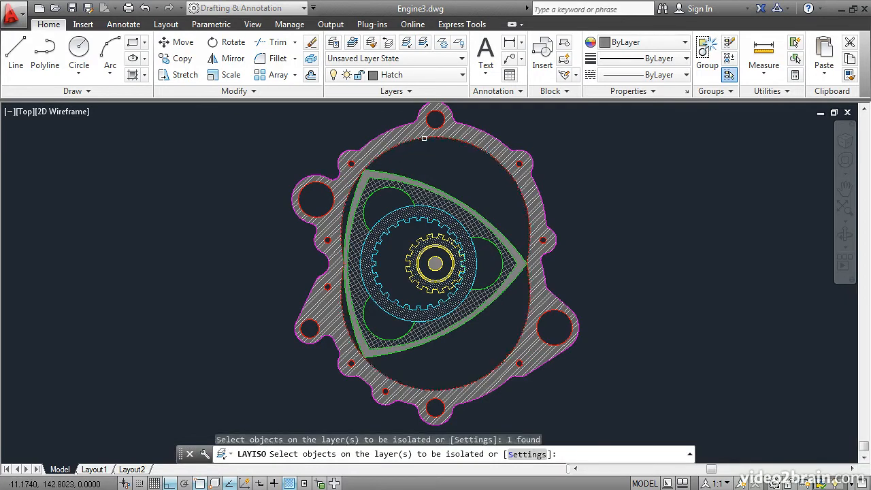
pyautogui.click(411, 175)
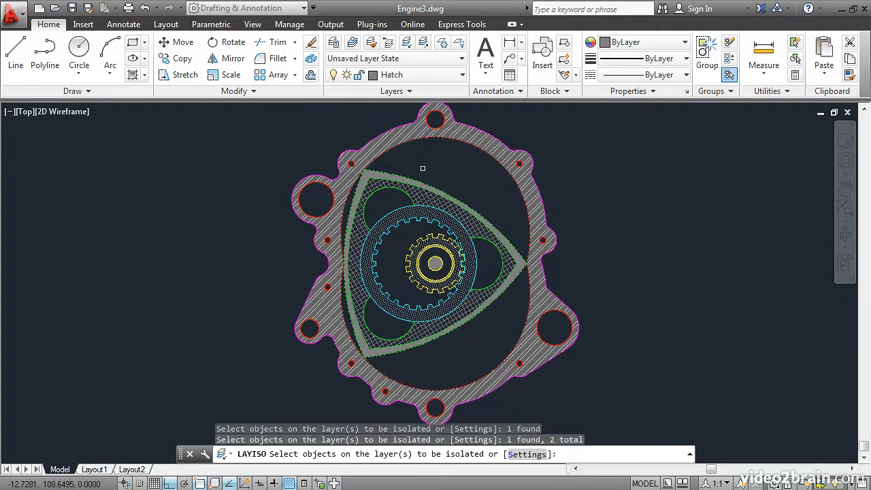
pyautogui.press('Return')
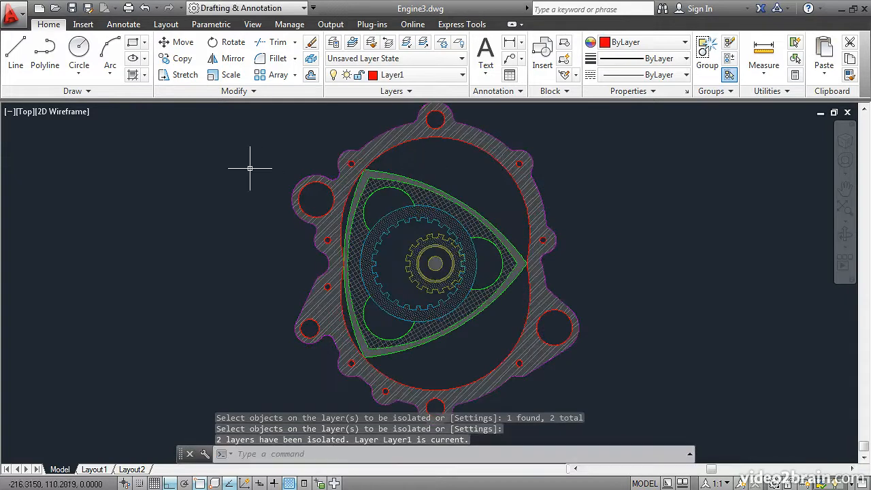
# Fill between the selected red housing bore and green rotor outline with a blue and yellow GR_HEMISP gradient, and restore the isolated layers.
pyautogui.click(133, 76)
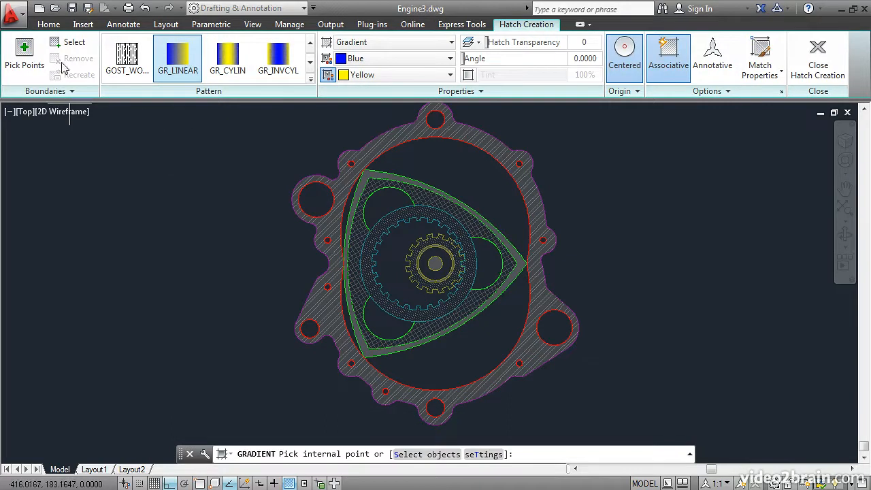
pyautogui.click(71, 43)
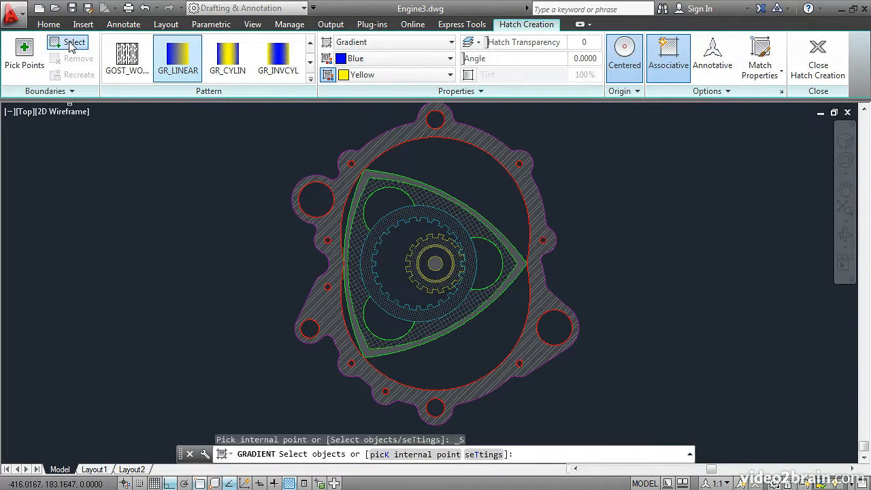
pyautogui.click(409, 144)
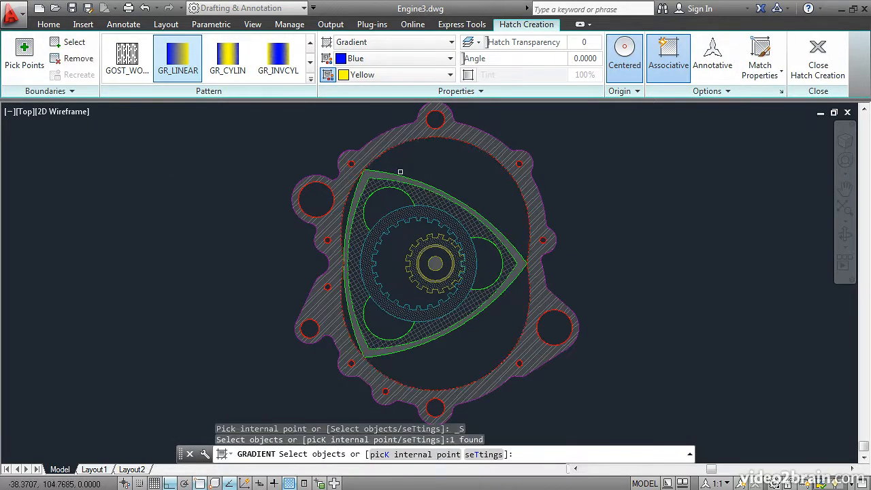
pyautogui.click(401, 168)
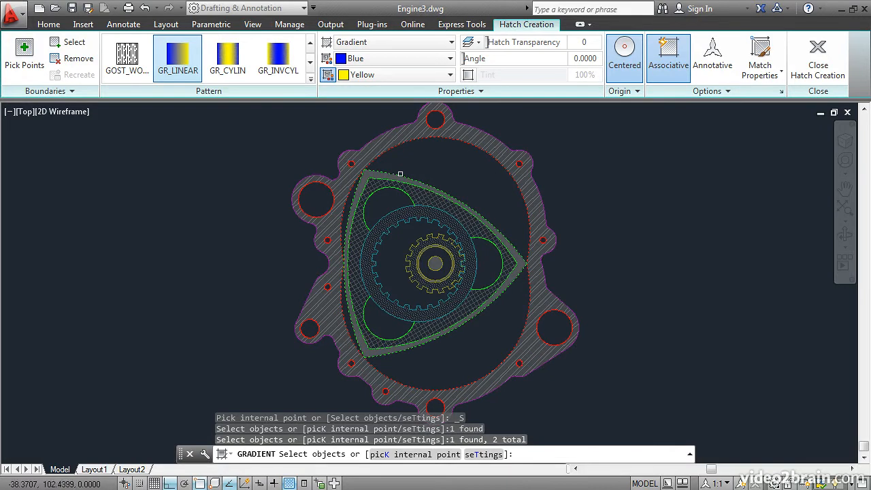
pyautogui.click(310, 81)
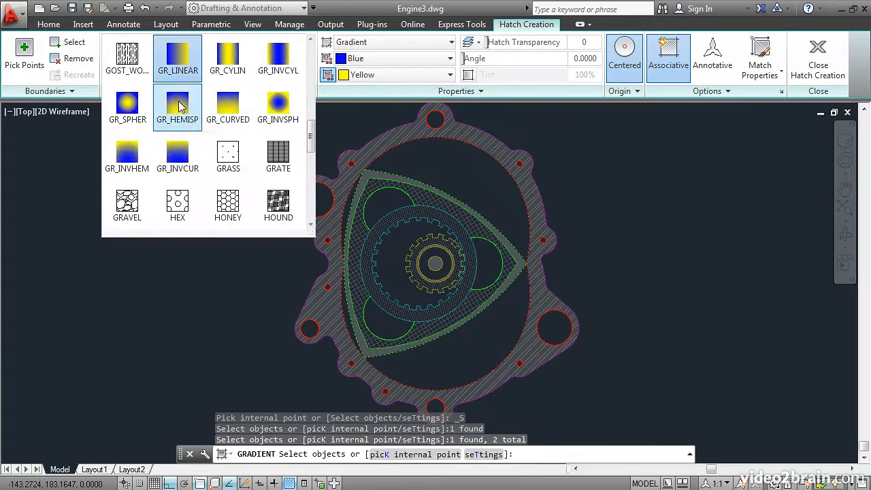
pyautogui.click(178, 106)
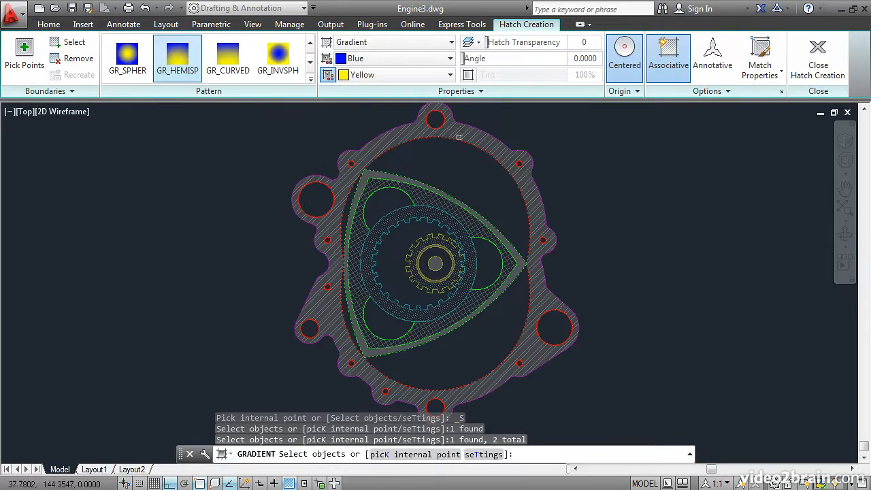
pyautogui.press('Return')
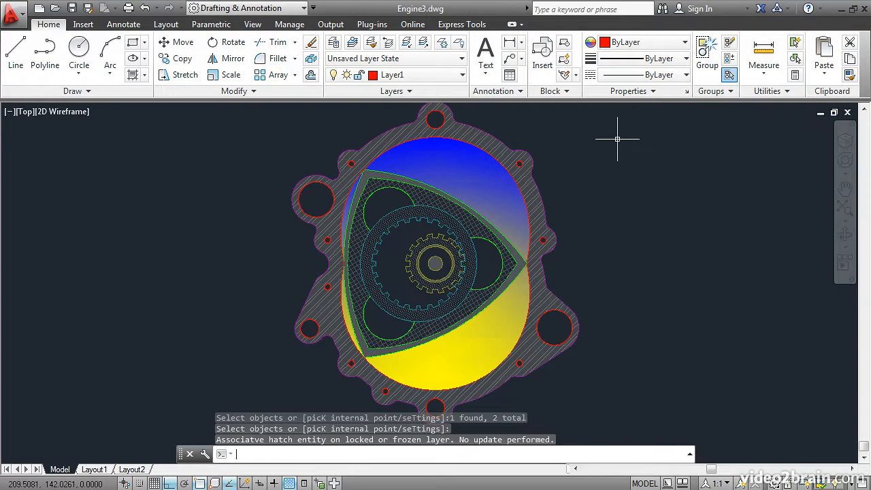
pyautogui.moveTo(478, 178)
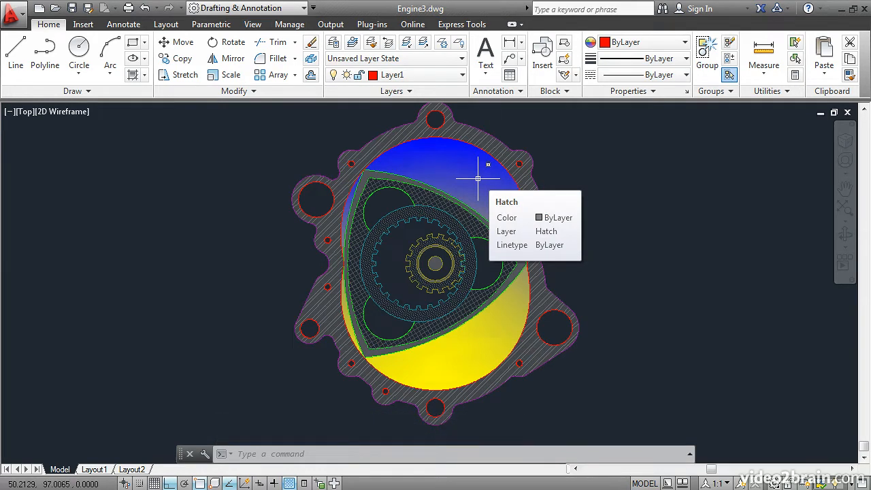
pyautogui.click(422, 44)
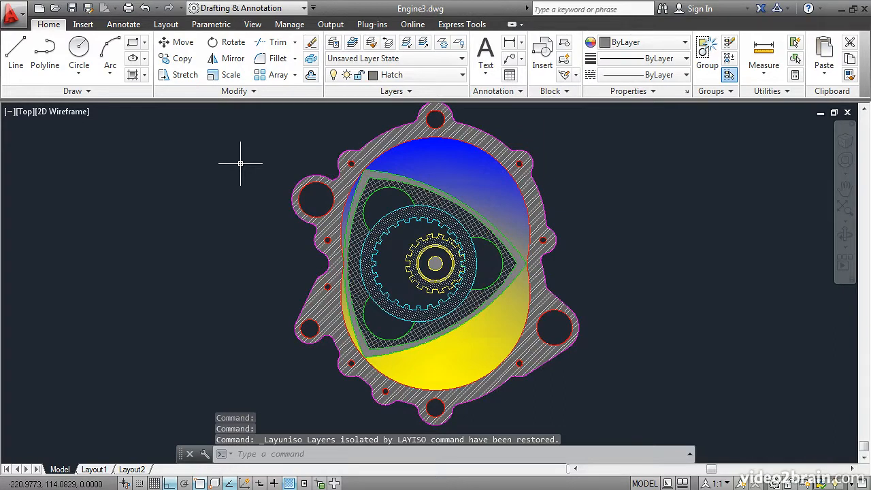
# Set the first color of the gradient between rotor and housing bore to the orange true color 220,100,24.
pyautogui.click(454, 166)
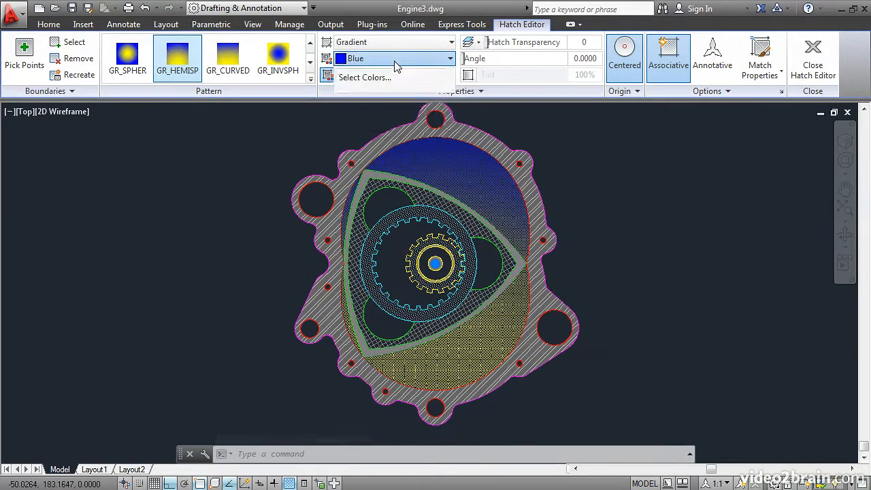
pyautogui.click(396, 61)
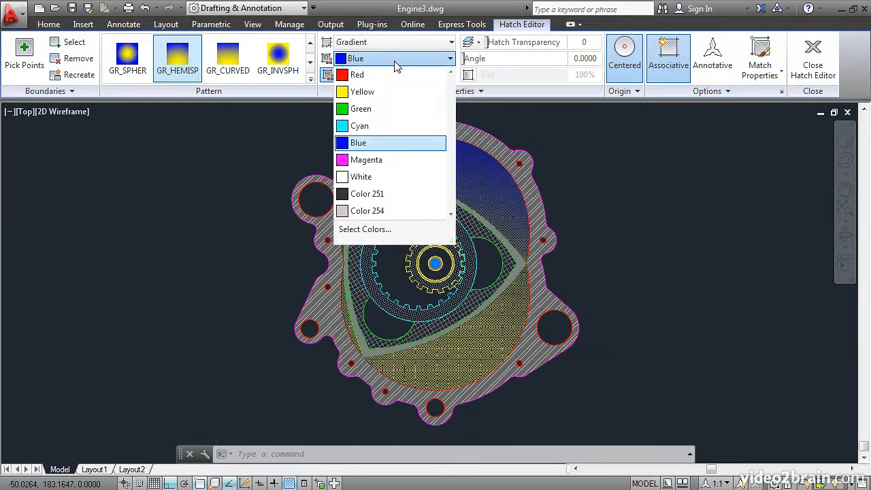
pyautogui.click(365, 230)
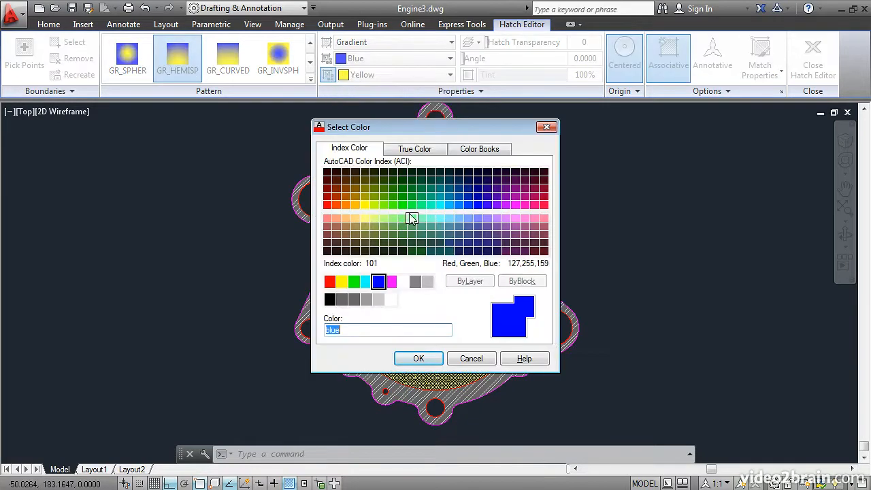
pyautogui.click(418, 150)
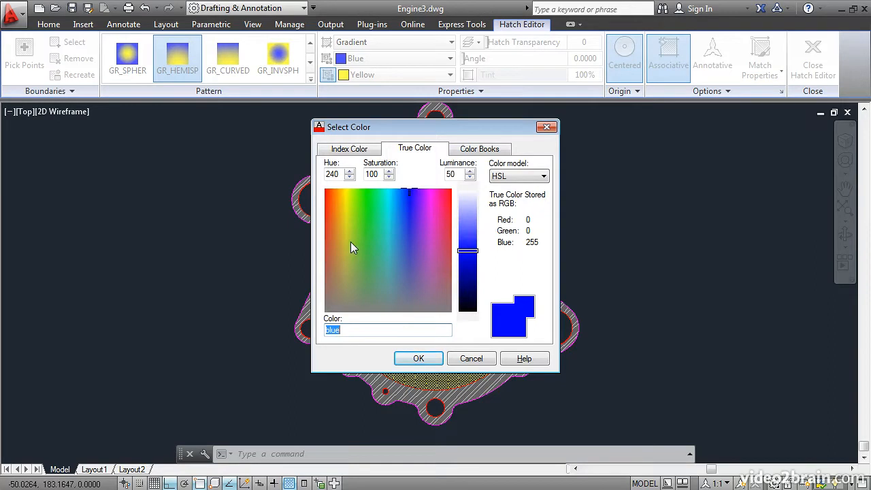
pyautogui.moveTo(351, 238); pyautogui.dragTo(334, 248)
pyautogui.moveTo(463, 255)
pyautogui.mouseDown()
pyautogui.moveTo(466, 223)
pyautogui.moveTo(469, 269)
pyautogui.mouseUp()
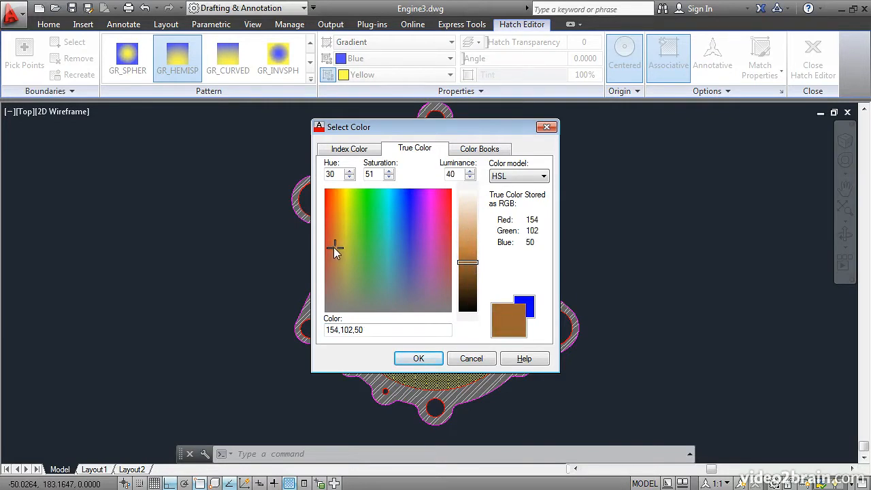
pyautogui.moveTo(333, 247); pyautogui.dragTo(333, 212)
pyautogui.moveTo(468, 265)
pyautogui.mouseDown()
pyautogui.moveTo(466, 244)
pyautogui.moveTo(463, 261)
pyautogui.mouseUp()
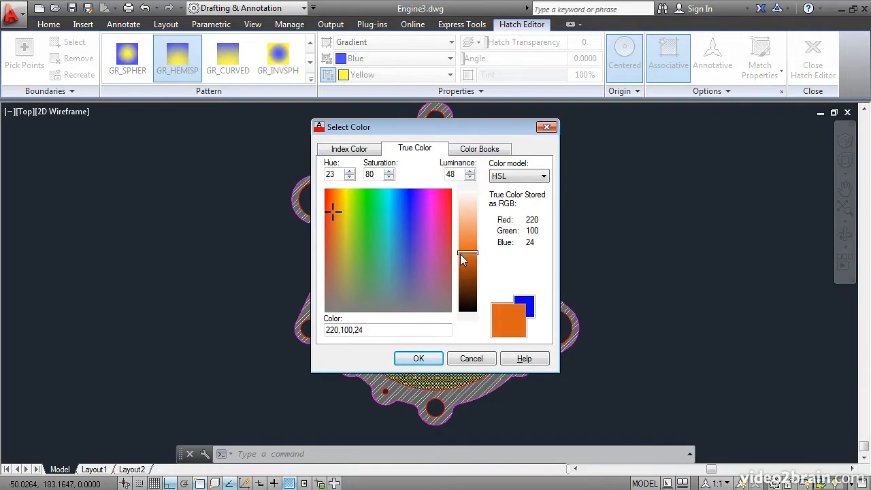
pyautogui.click(418, 359)
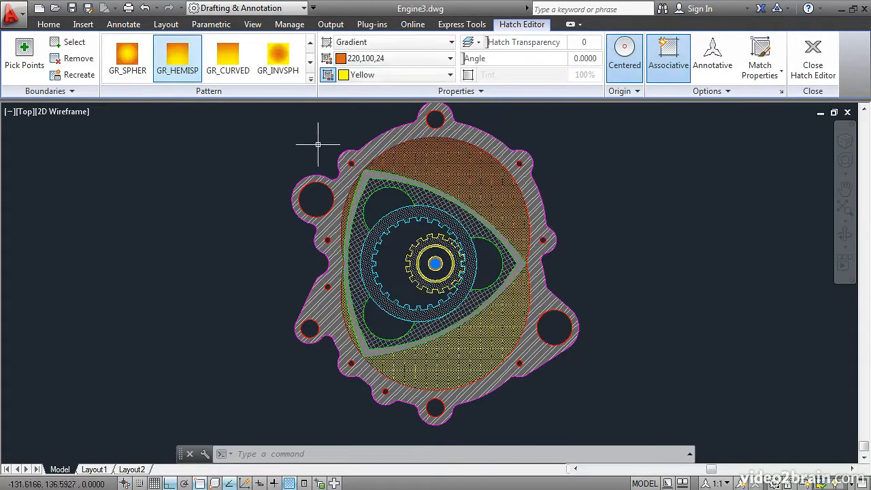
# Set the gradient's second color to the blue true color 66,66,179 and finish editing the hatch.
pyautogui.click(439, 77)
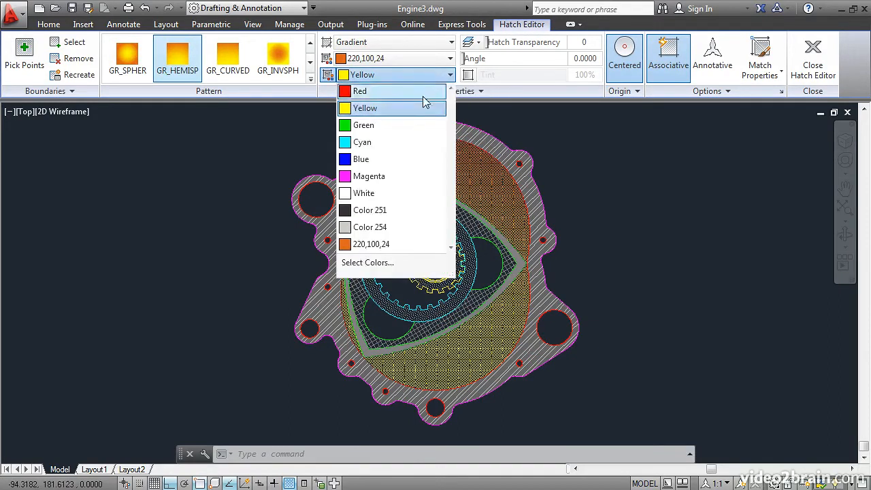
pyautogui.click(360, 265)
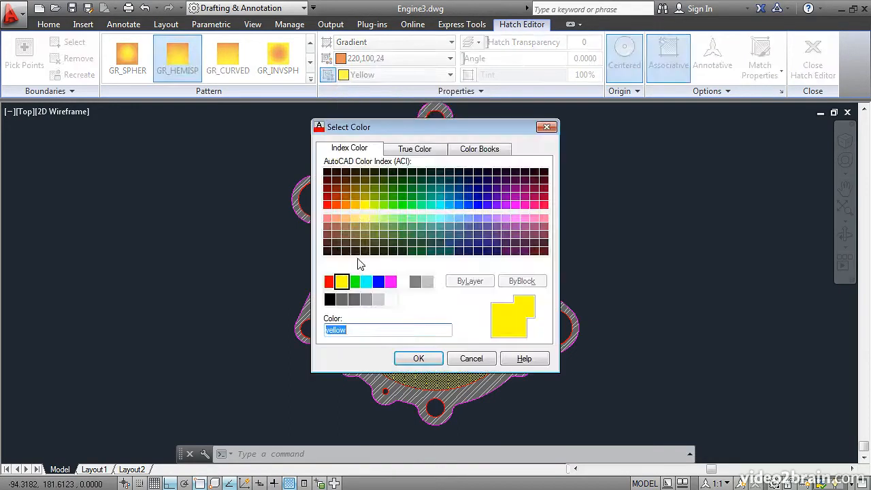
pyautogui.click(416, 153)
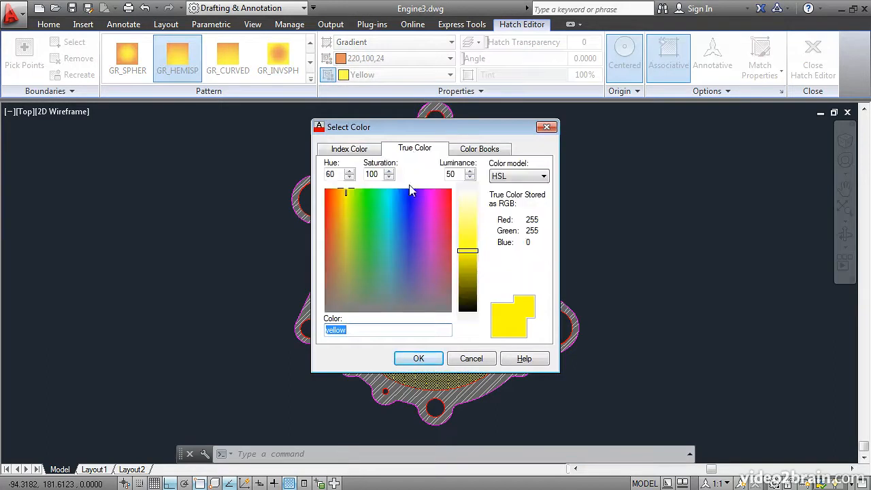
pyautogui.moveTo(407, 219); pyautogui.dragTo(411, 229)
pyautogui.moveTo(463, 249)
pyautogui.mouseDown()
pyautogui.moveTo(465, 234)
pyautogui.moveTo(468, 254)
pyautogui.mouseUp()
pyautogui.click(408, 234)
pyautogui.moveTo(408, 234); pyautogui.dragTo(409, 254)
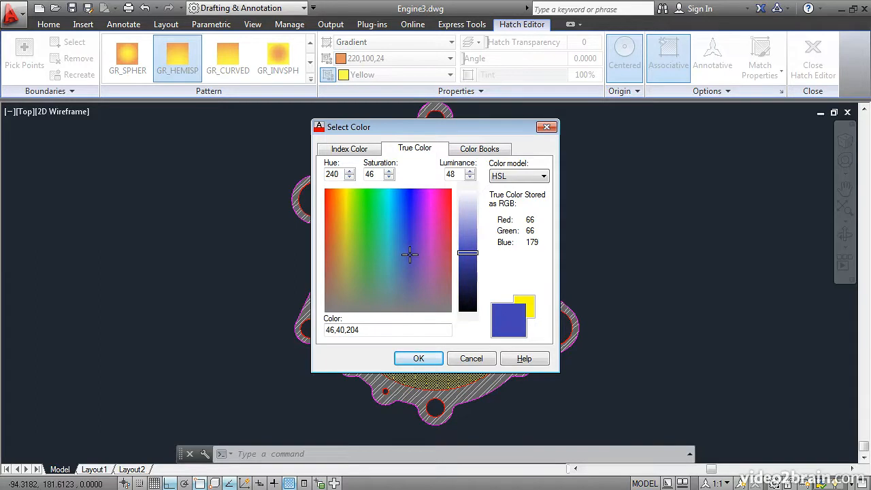
pyautogui.click(416, 359)
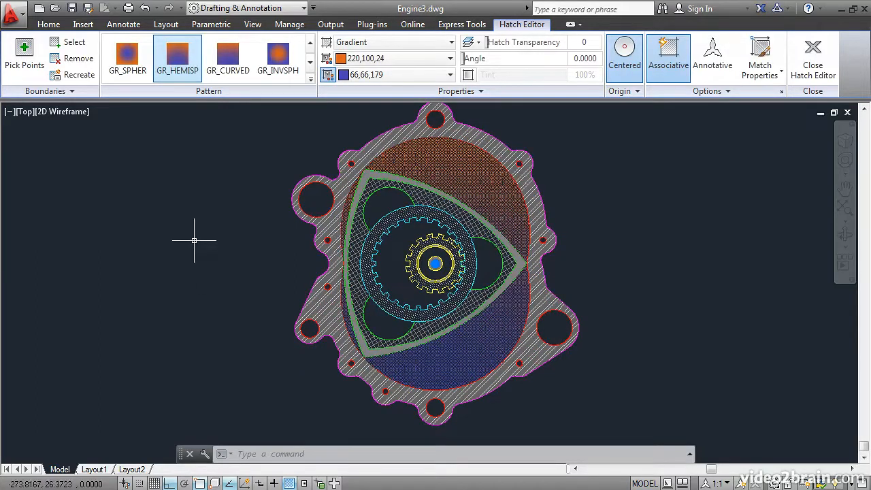
pyautogui.click(812, 66)
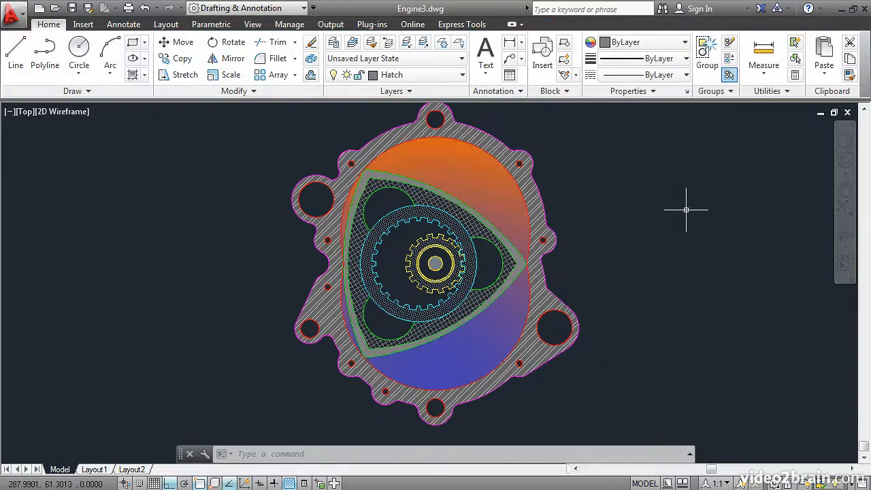